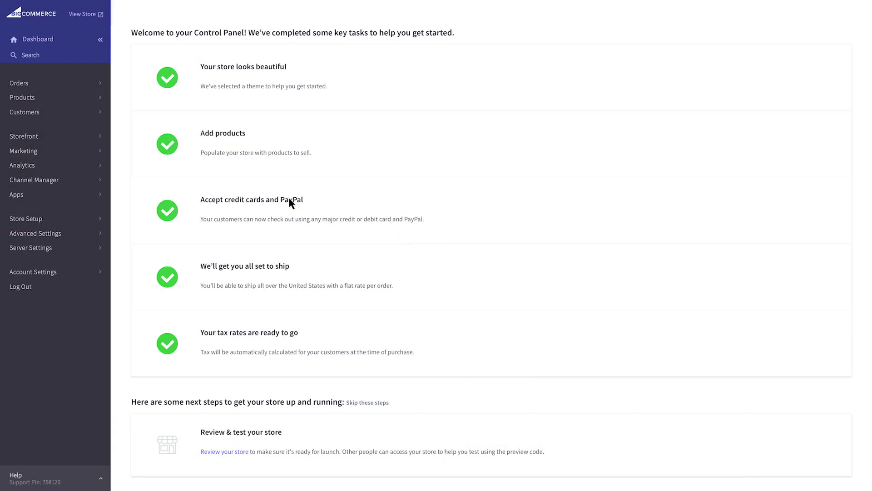
Step: Filter the Storefront Theme Marketplace to show only Health & Beauty themes
{"action": "left_click", "coordinate": [81, 138]}
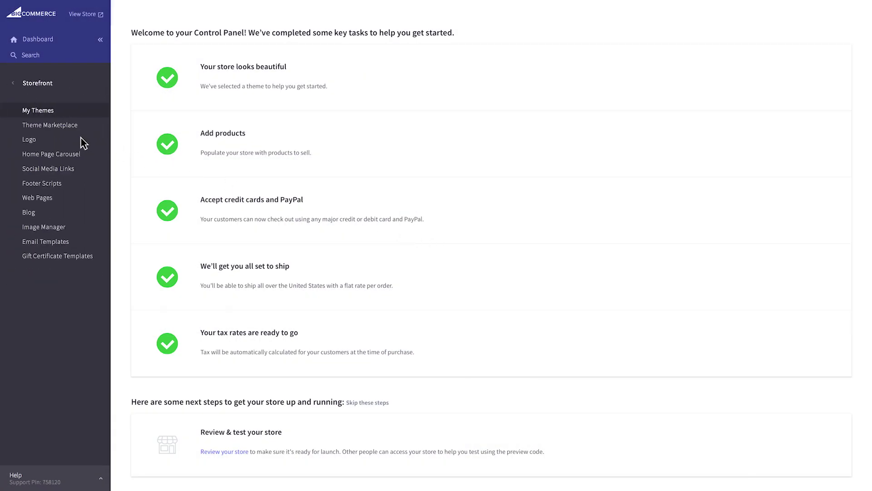
{"action": "left_click", "coordinate": [87, 124]}
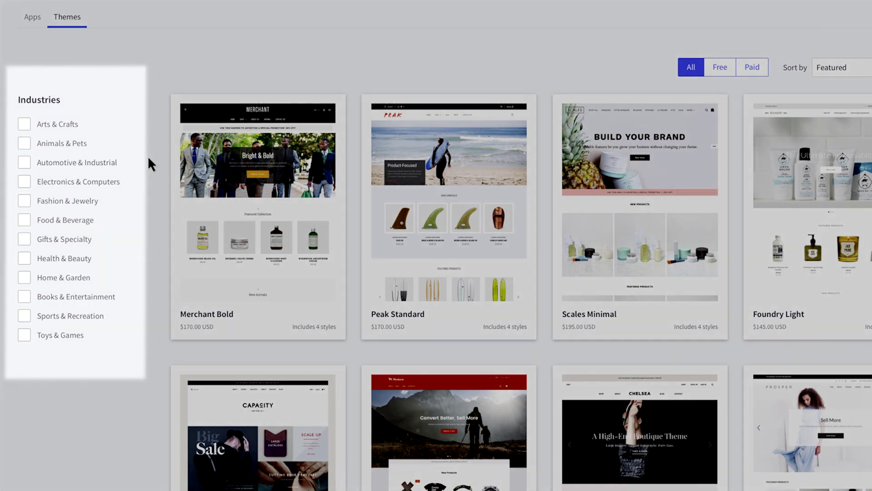
{"action": "left_click", "coordinate": [24, 257]}
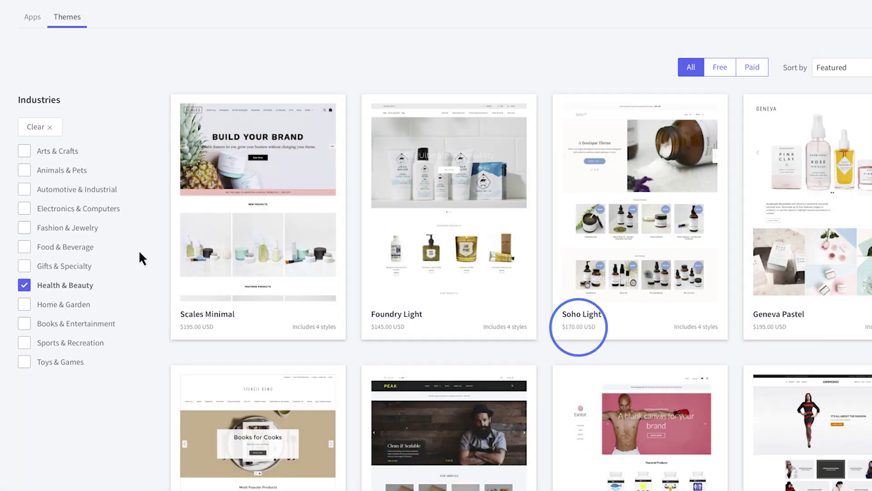
Step: Open the Soho Light theme page, review its four styles and features, and view its demo
{"action": "left_click", "coordinate": [642, 228]}
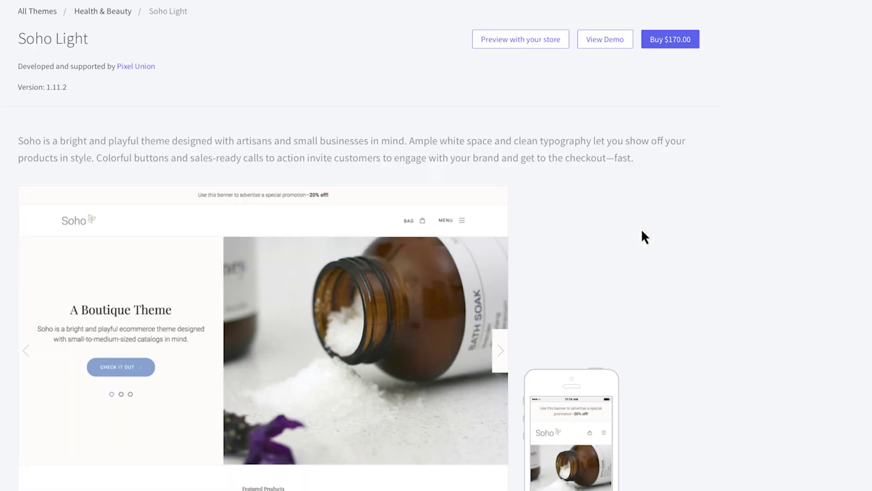
{"action": "scroll", "coordinate": [642, 228], "scroll_direction": "down", "scroll_amount": 10}
{"action": "scroll", "coordinate": [641, 235], "scroll_direction": "down", "scroll_amount": 1}
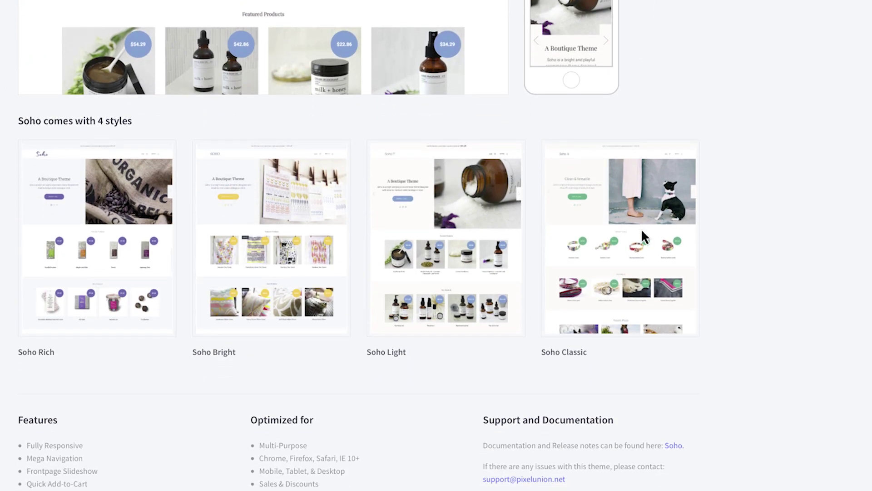
{"action": "scroll", "coordinate": [642, 228], "scroll_direction": "down", "scroll_amount": 5}
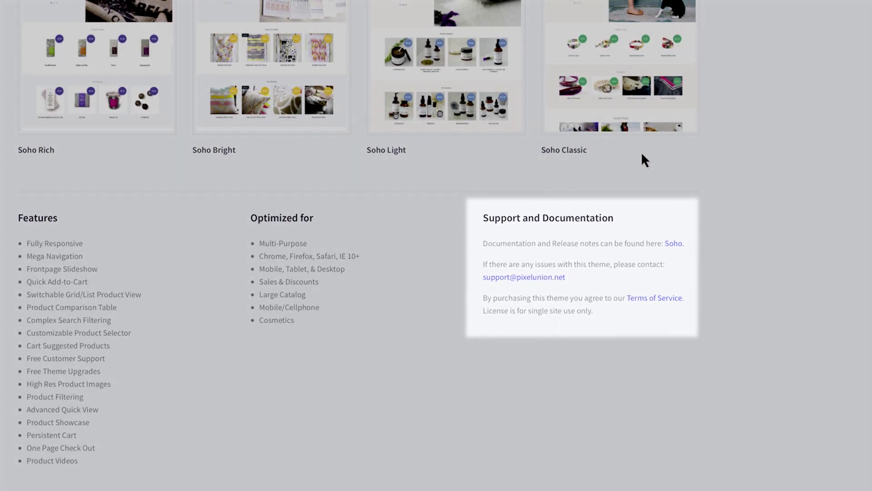
{"action": "scroll", "coordinate": [642, 176], "scroll_direction": "up", "scroll_amount": 15}
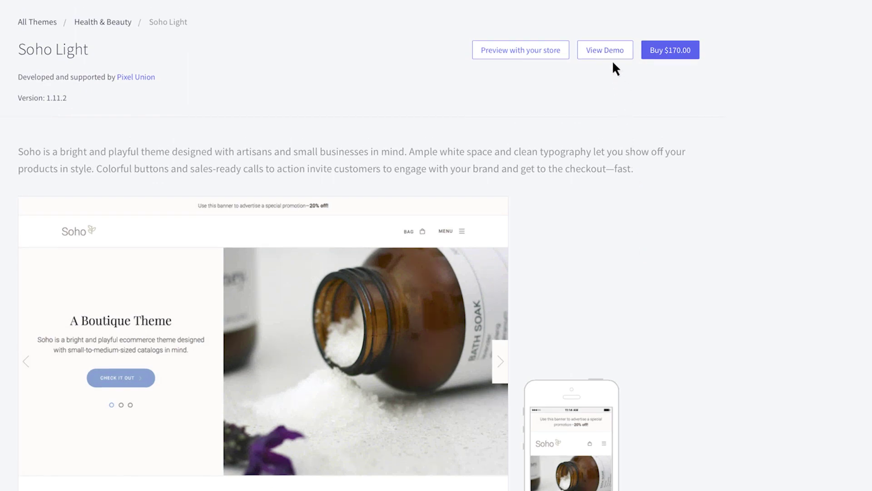
{"action": "left_click", "coordinate": [611, 48]}
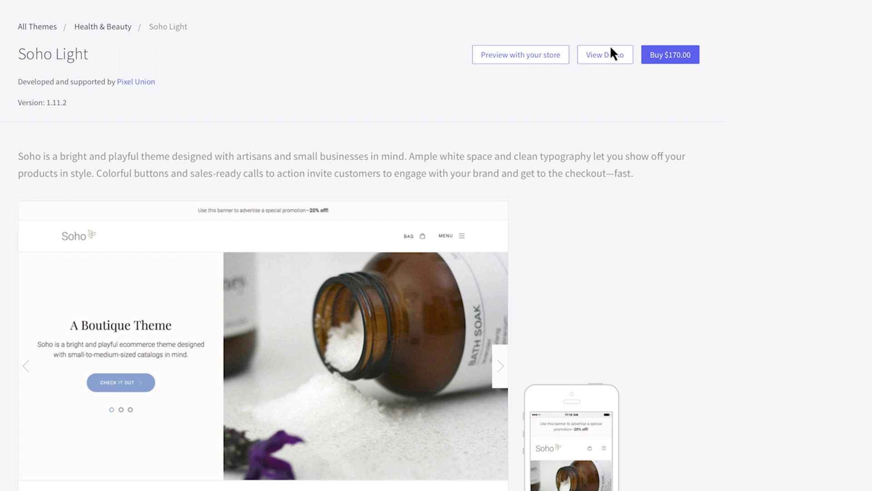
Step: Preview Soho Light with accent colour #4b71fc, then start the $170.00 purchase
{"action": "left_click", "coordinate": [550, 54]}
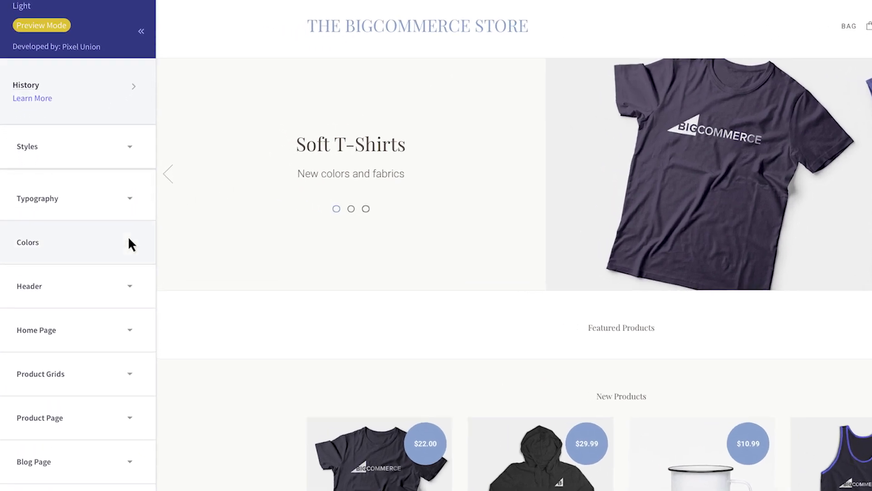
{"action": "left_click", "coordinate": [106, 241]}
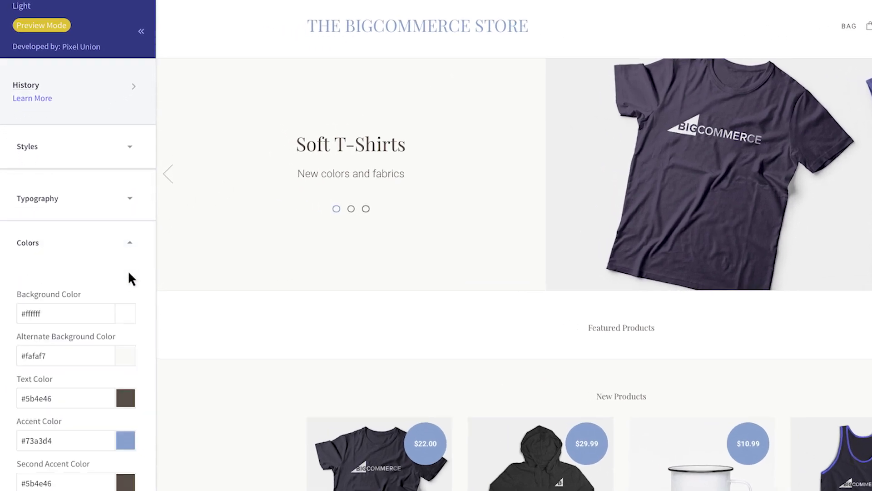
{"action": "scroll", "coordinate": [127, 270], "scroll_direction": "down", "scroll_amount": 3}
{"action": "left_click_drag", "start_coordinate": [59, 314], "coordinate": [14, 312]}
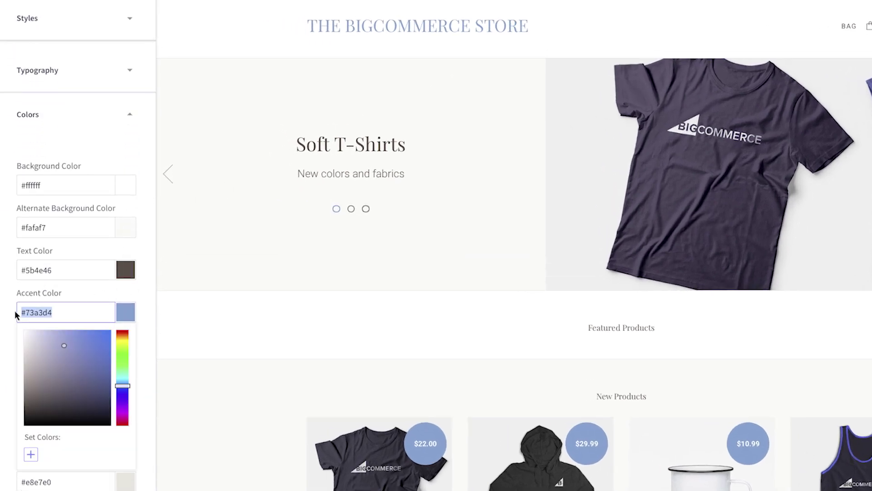
{"action": "type", "text": "#4b71fc"}
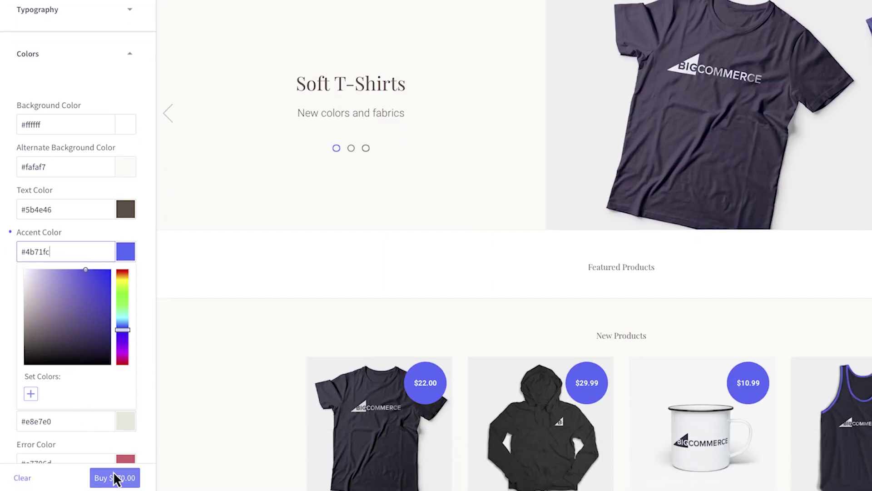
{"action": "left_click", "coordinate": [115, 478]}
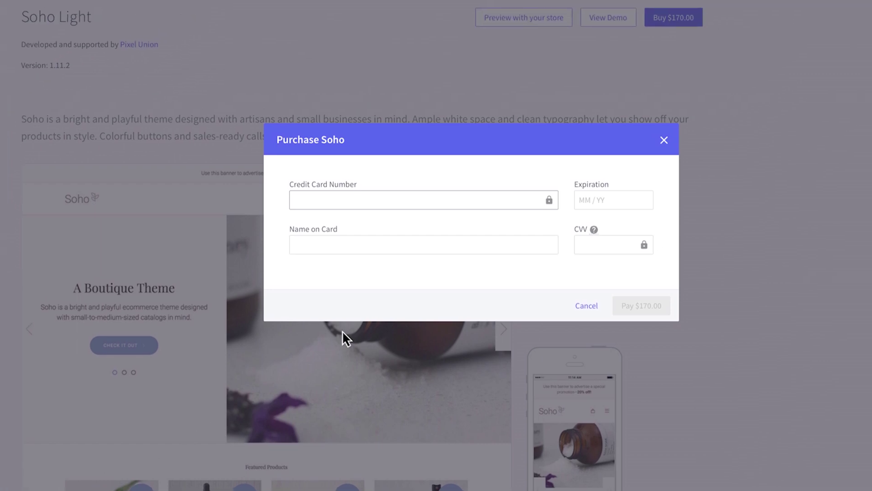
Step: Close the Purchase Soho dialog without buying
{"action": "left_click", "coordinate": [664, 141]}
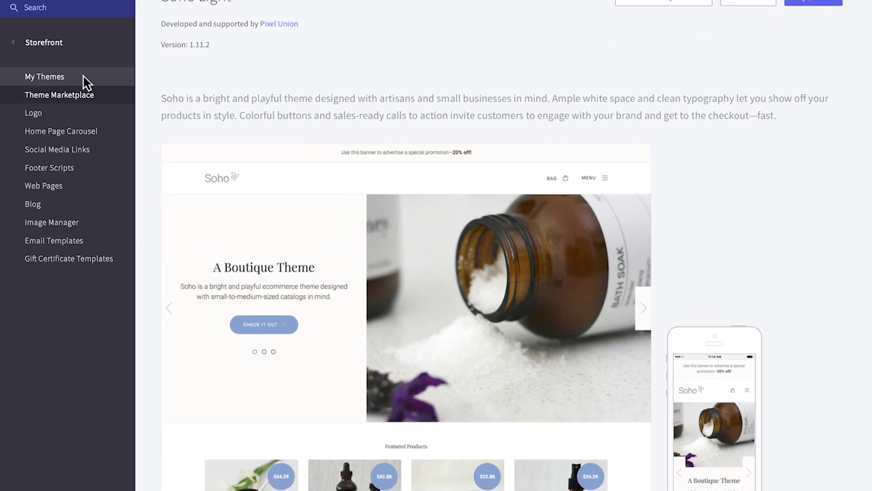
Step: Go to My Themes and show the Advanced copy and download options for Cornerstone Light
{"action": "left_click", "coordinate": [84, 77]}
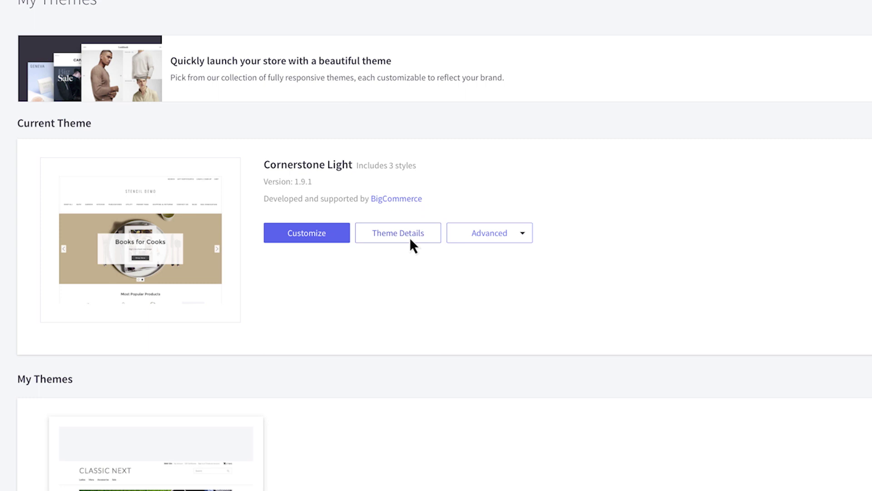
{"action": "left_click", "coordinate": [520, 234]}
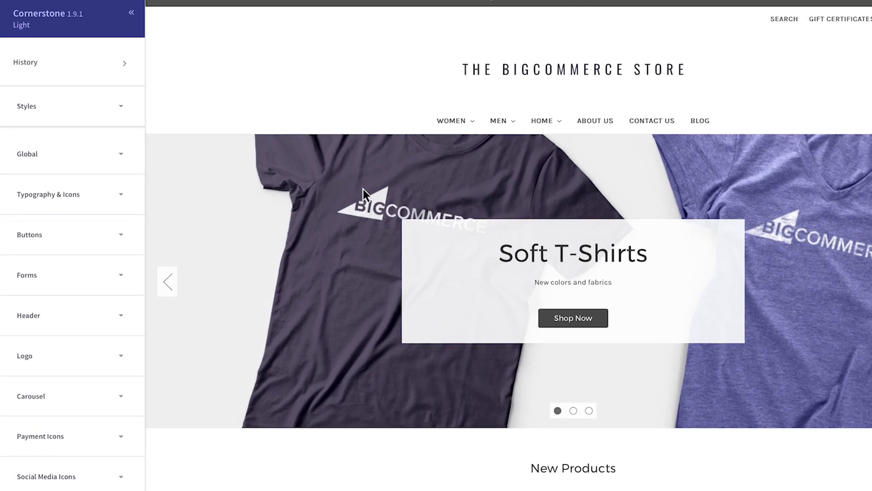
Step: Try the Bold style on Cornerstone, revert to Light, and collapse the Styles section
{"action": "left_click", "coordinate": [118, 104]}
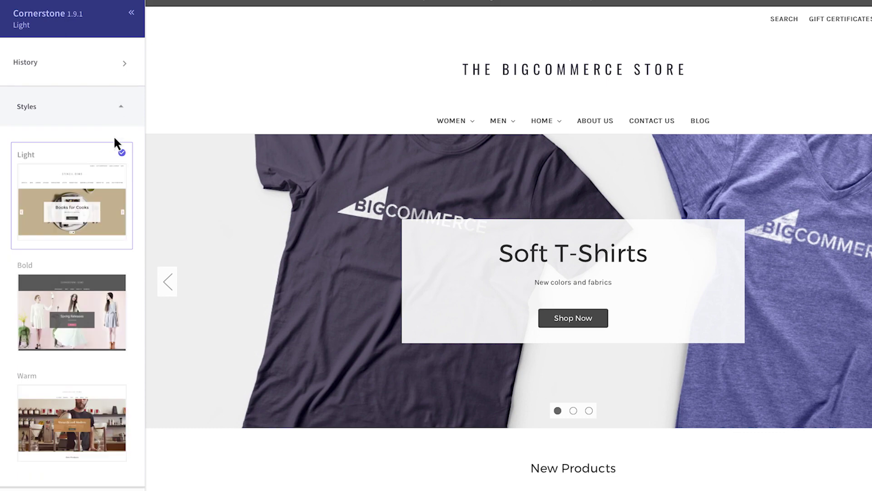
{"action": "left_click", "coordinate": [98, 295]}
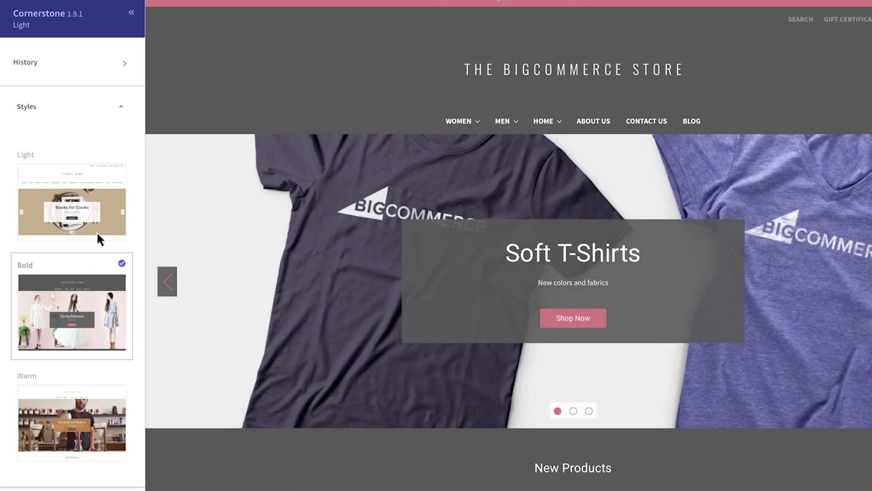
{"action": "left_click", "coordinate": [98, 212]}
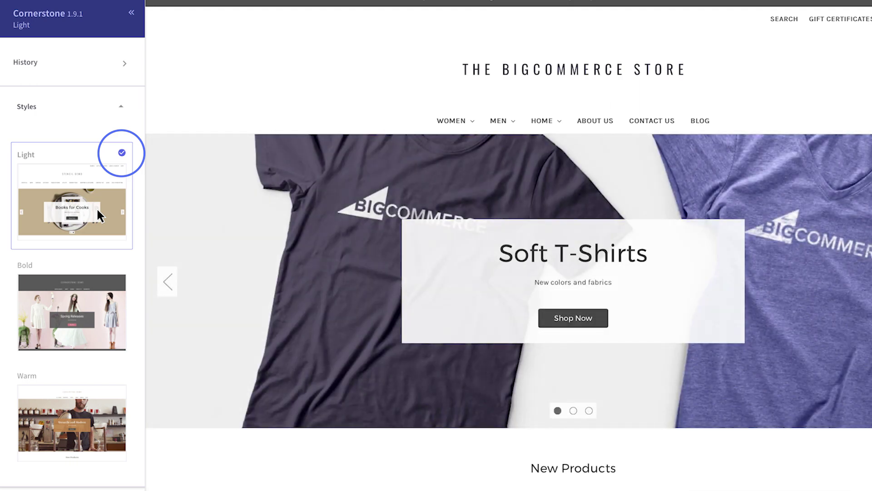
{"action": "left_click", "coordinate": [98, 106]}
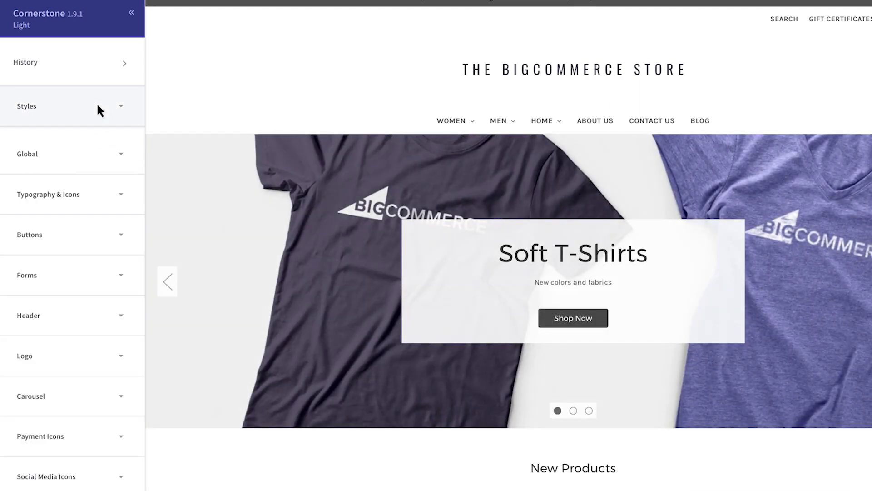
Step: Set the primary button background colour to bright blue #2b1ceb
{"action": "left_click", "coordinate": [121, 234]}
{"action": "scroll", "coordinate": [119, 230], "scroll_direction": "down", "scroll_amount": 5}
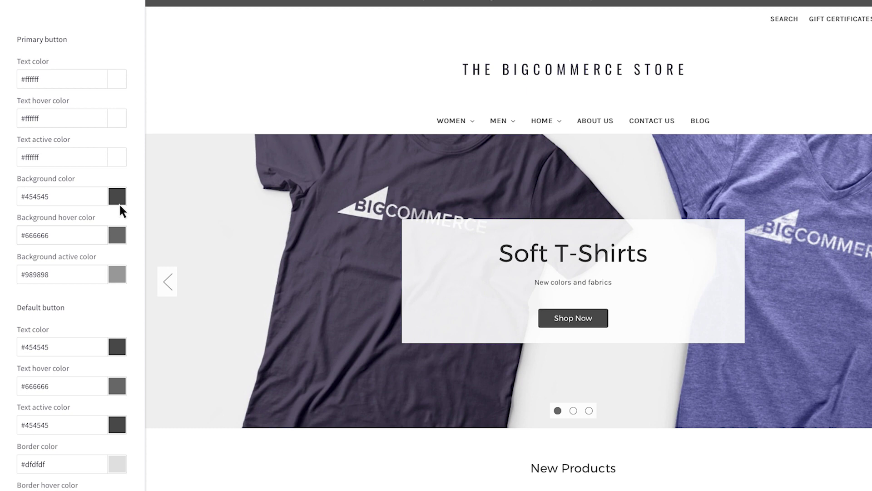
{"action": "left_click", "coordinate": [119, 196]}
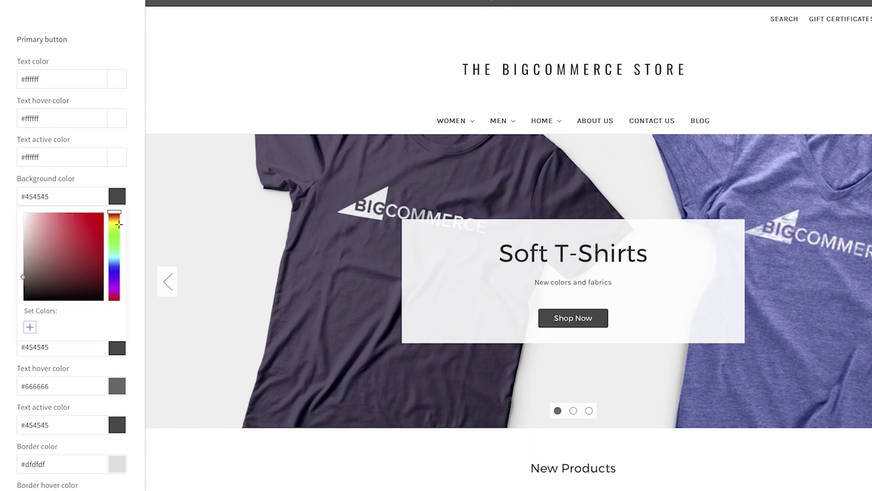
{"action": "left_click", "coordinate": [114, 268]}
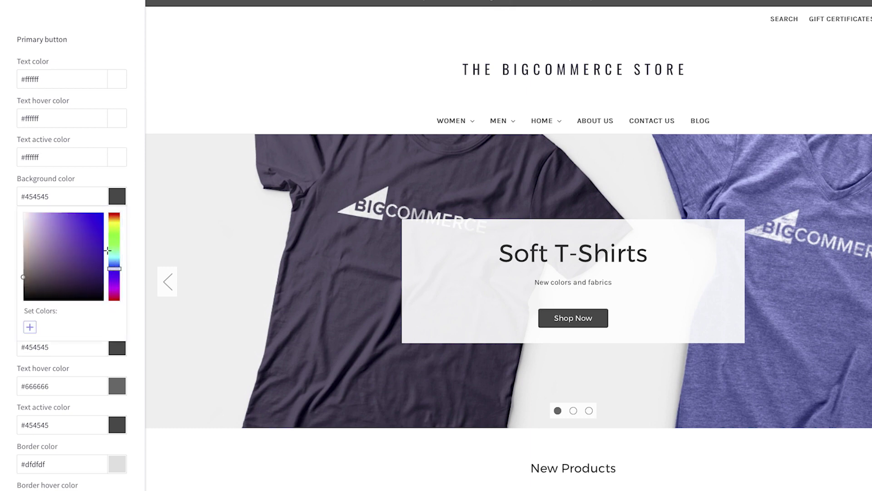
{"action": "left_click", "coordinate": [96, 219]}
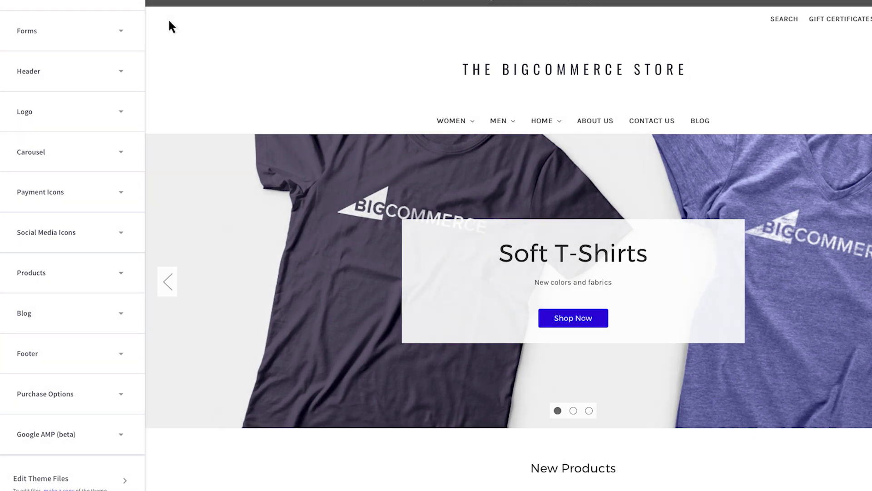
Step: Change the logo text colour from #34313f to navy #1B2763
{"action": "left_click", "coordinate": [113, 119]}
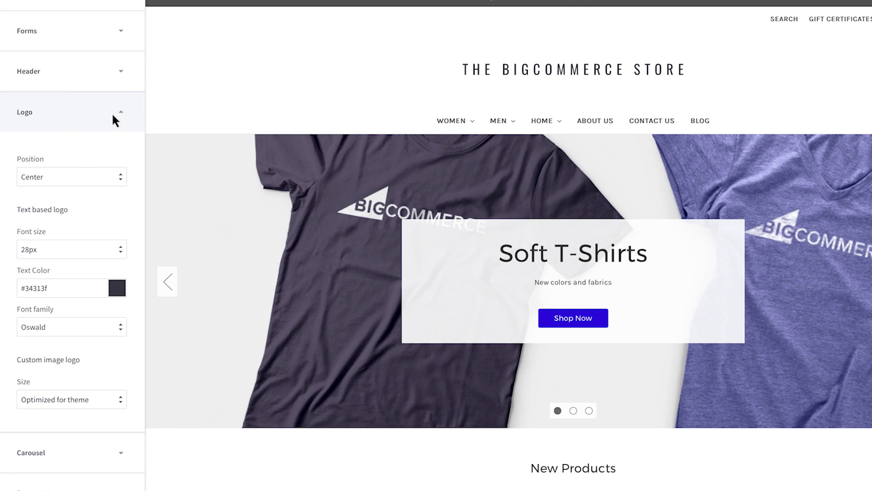
{"action": "left_click", "coordinate": [61, 284]}
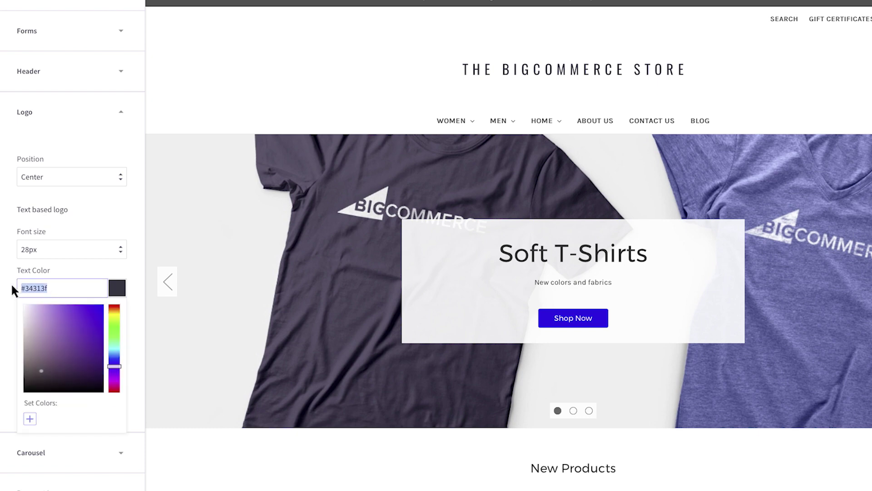
{"action": "type", "text": "#1B"}
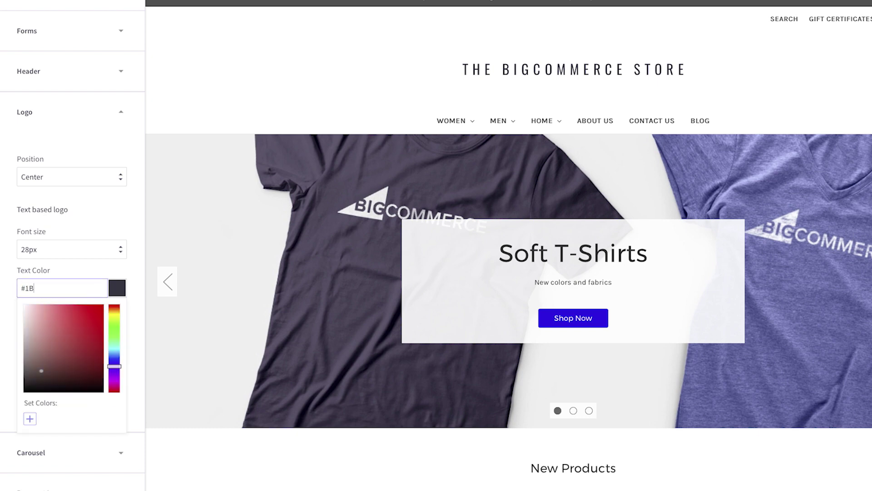
{"action": "type", "text": "2763"}
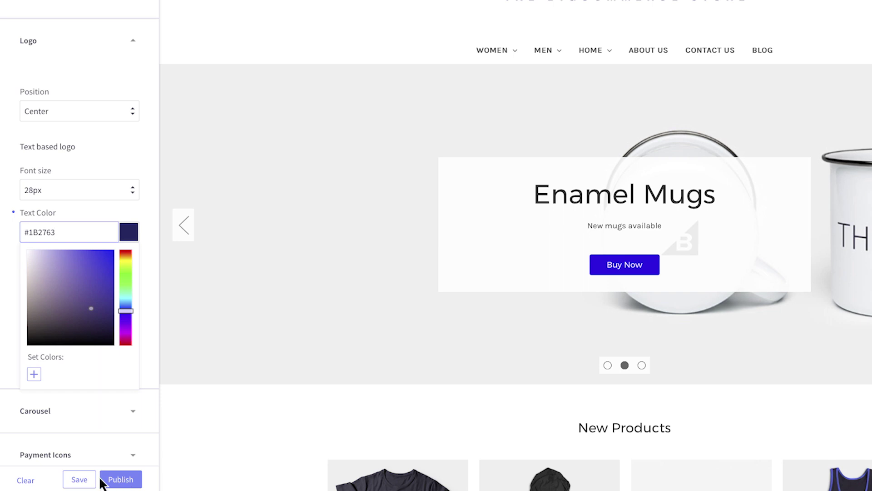
Step: Save the customized theme and confirm the new version appears in History
{"action": "left_click", "coordinate": [83, 479]}
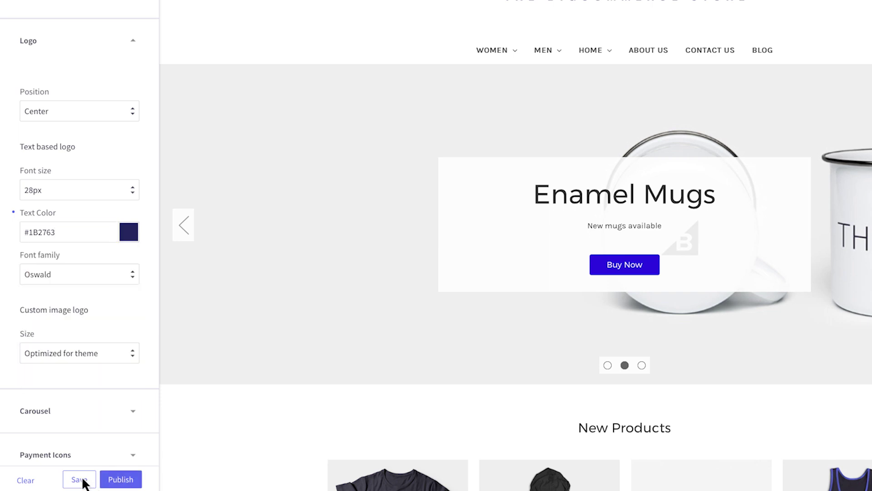
{"action": "left_click", "coordinate": [79, 479]}
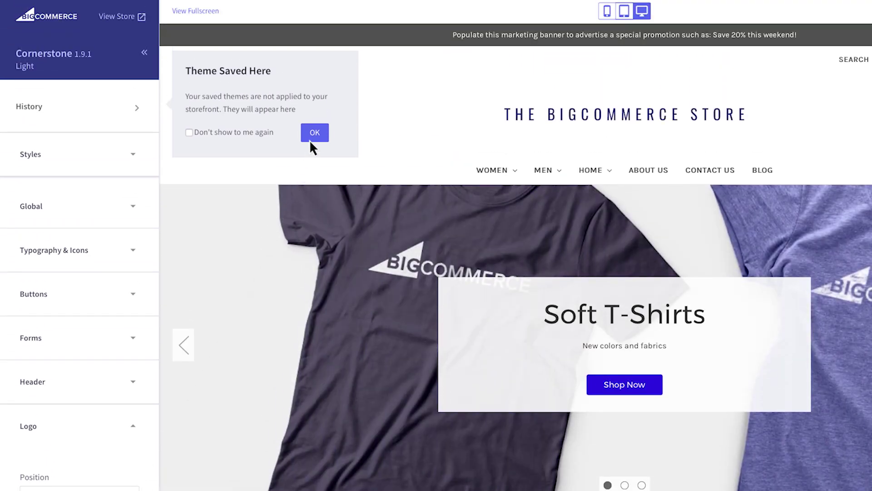
{"action": "left_click", "coordinate": [316, 135]}
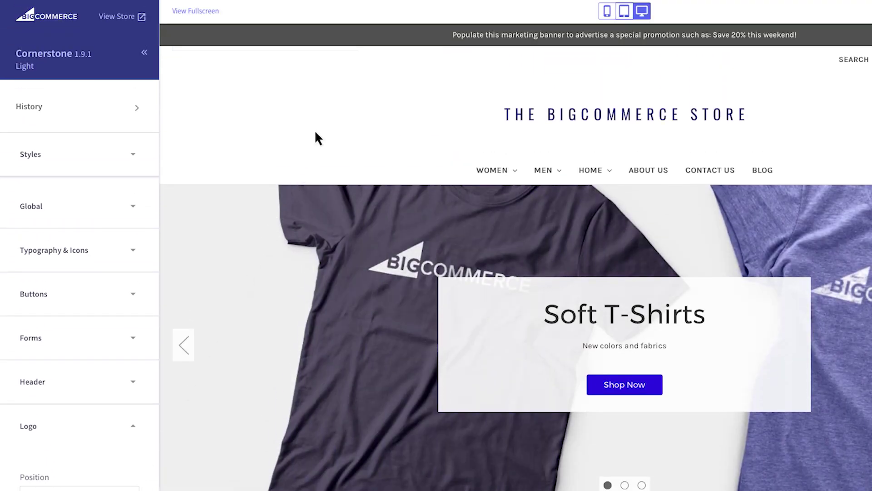
{"action": "left_click", "coordinate": [122, 108]}
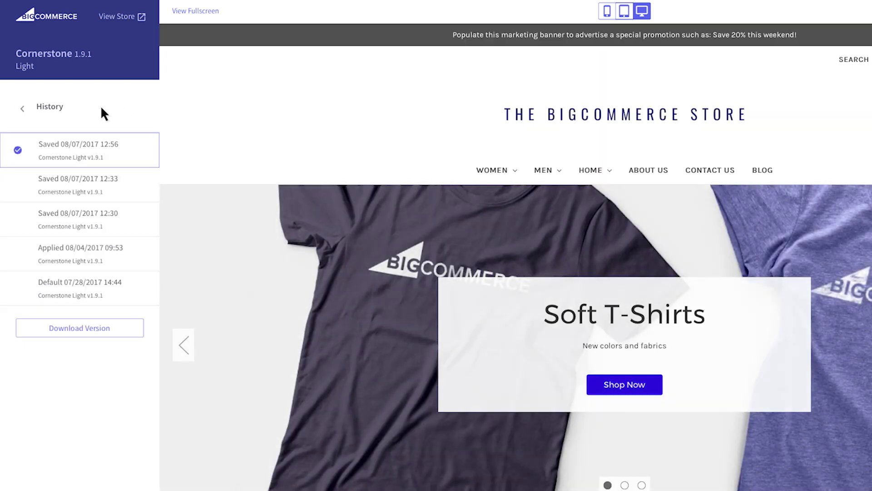
{"action": "left_click", "coordinate": [63, 109]}
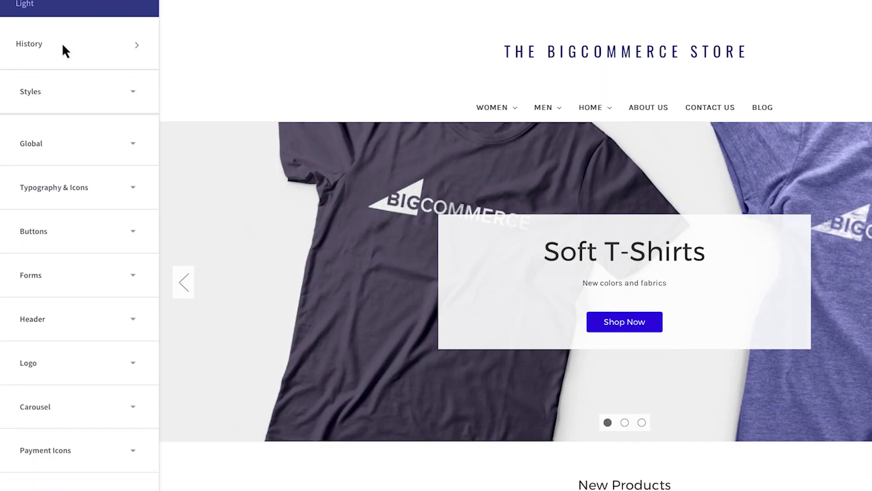
{"action": "scroll", "coordinate": [62, 105], "scroll_direction": "down", "scroll_amount": 8}
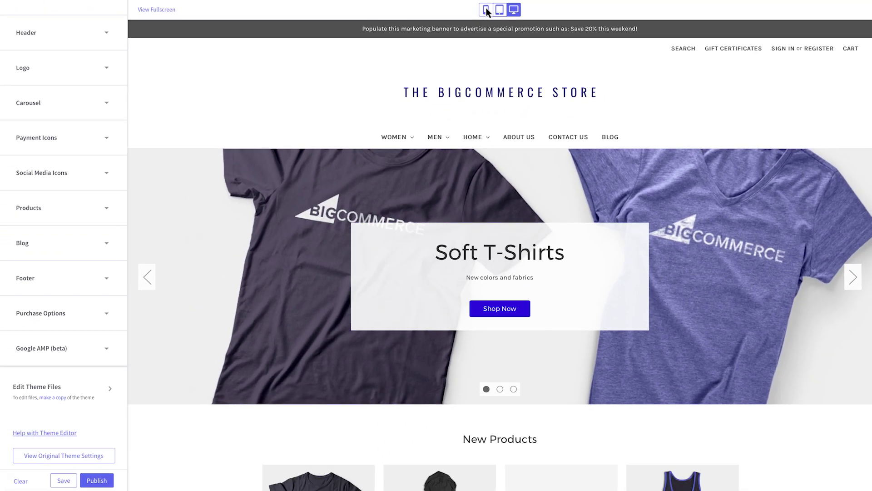
Step: Preview the store at mobile size, then as a tablet rotated to landscape
{"action": "left_click", "coordinate": [486, 8]}
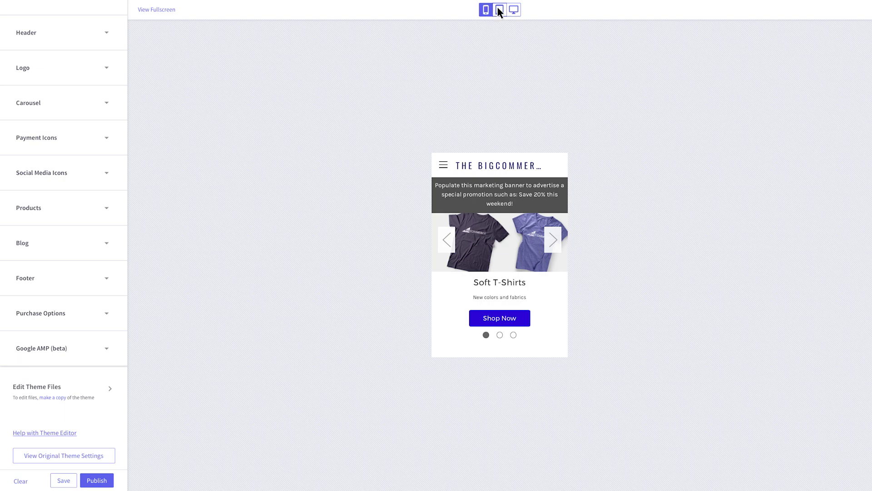
{"action": "left_click", "coordinate": [499, 9]}
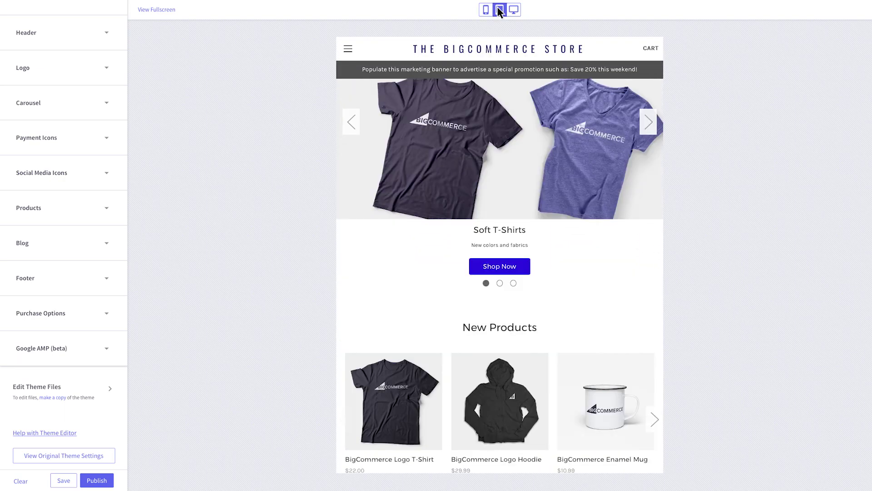
{"action": "left_click", "coordinate": [498, 7]}
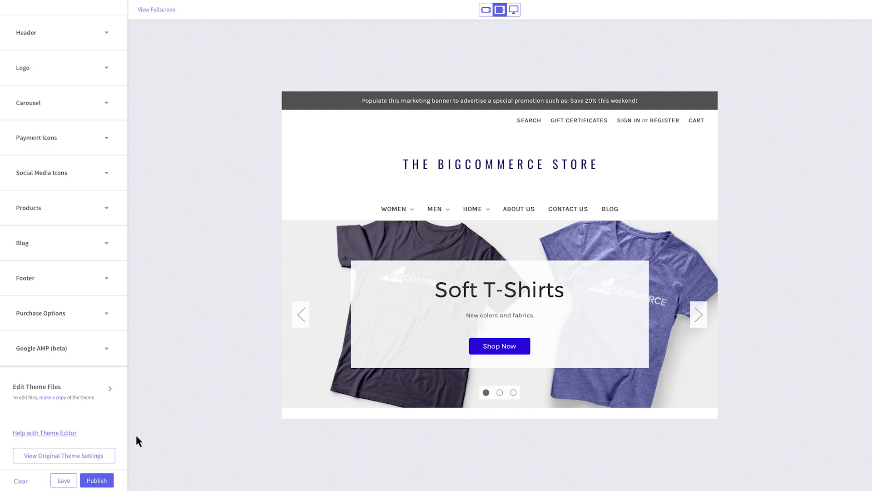
Step: Publish the customized Cornerstone Light v1.9.1 theme and confirm applying it to the store
{"action": "left_click", "coordinate": [97, 481]}
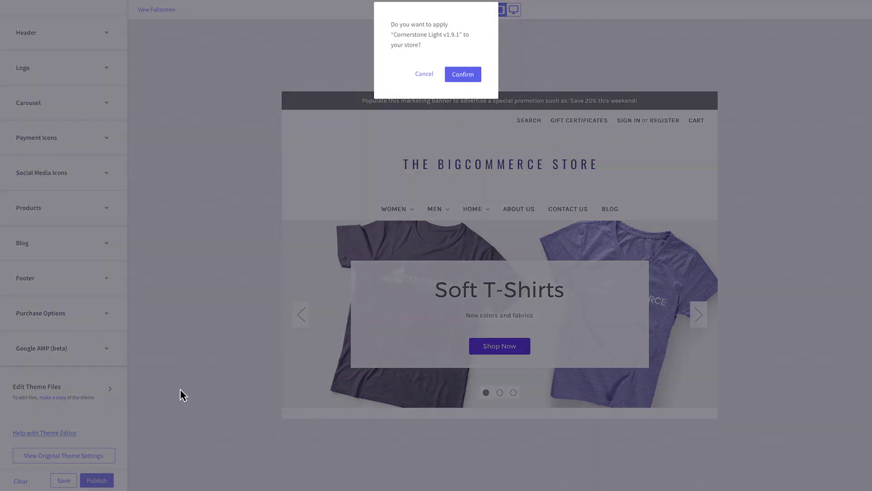
{"action": "left_click", "coordinate": [465, 76]}
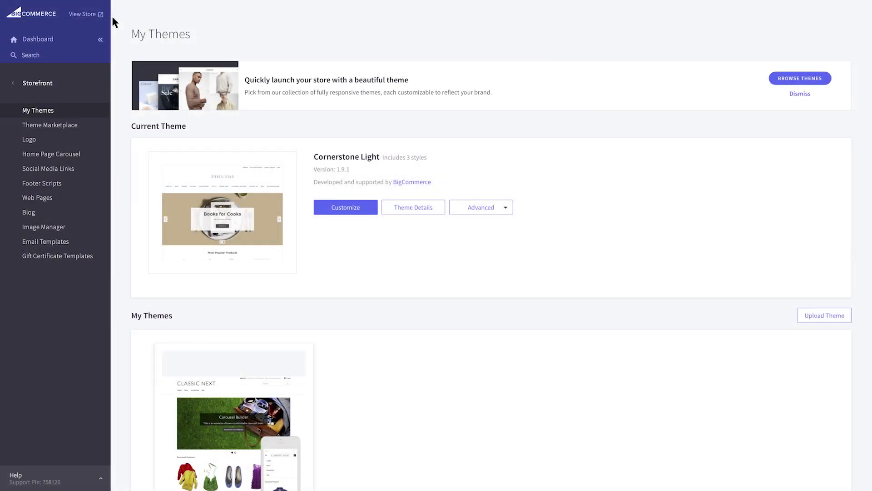
{"action": "left_click", "coordinate": [419, 182]}
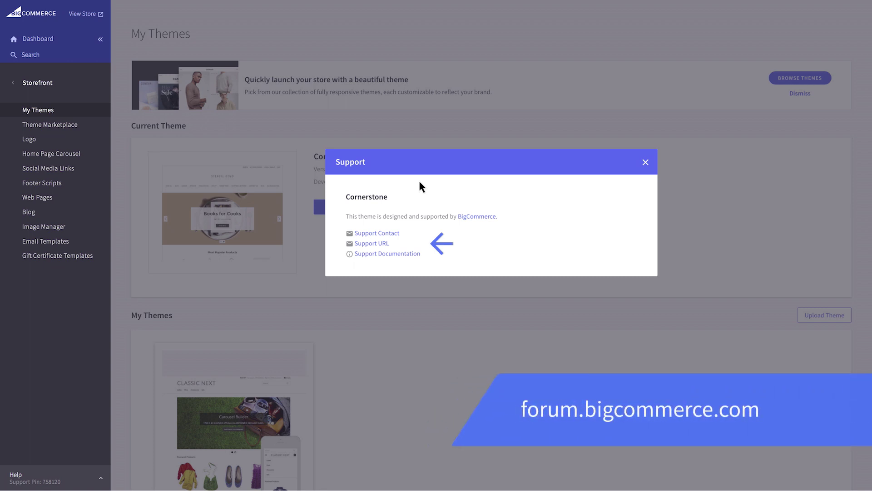
{"action": "left_click", "coordinate": [645, 164]}
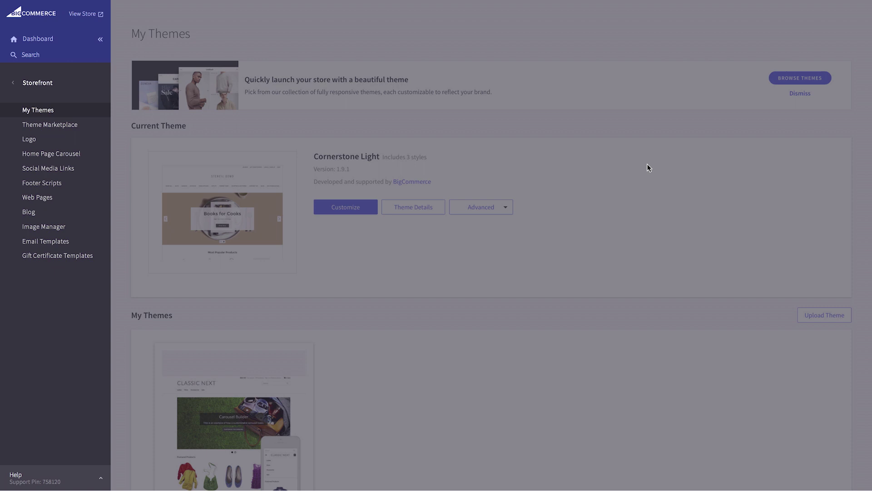